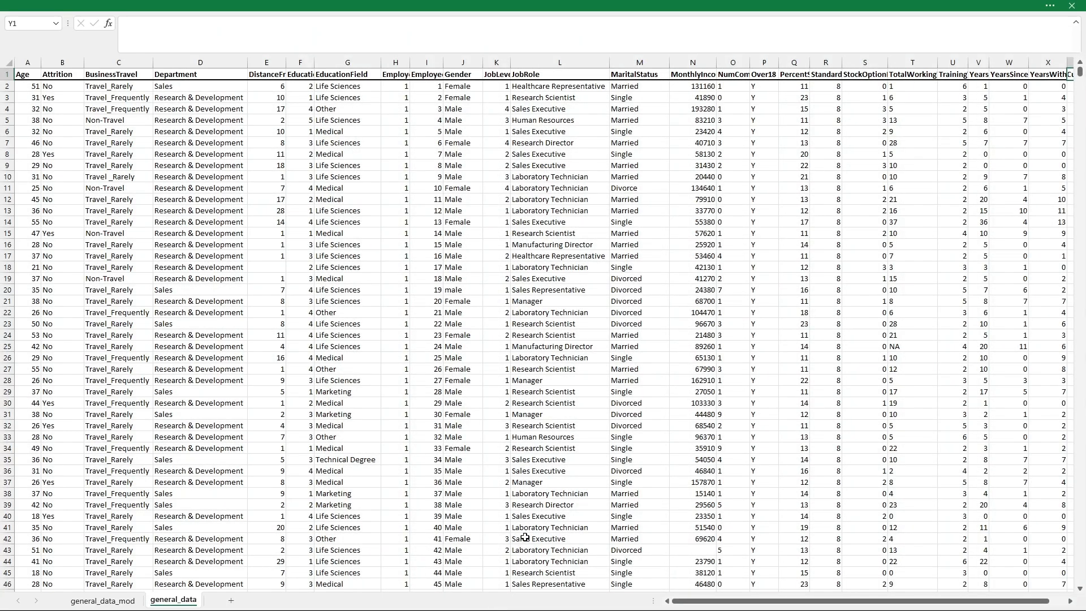
Run Tabliner error detection on hr_data.xlsx using a new auto-generated template.
{"action": "left_click", "coordinate": [104, 601]}
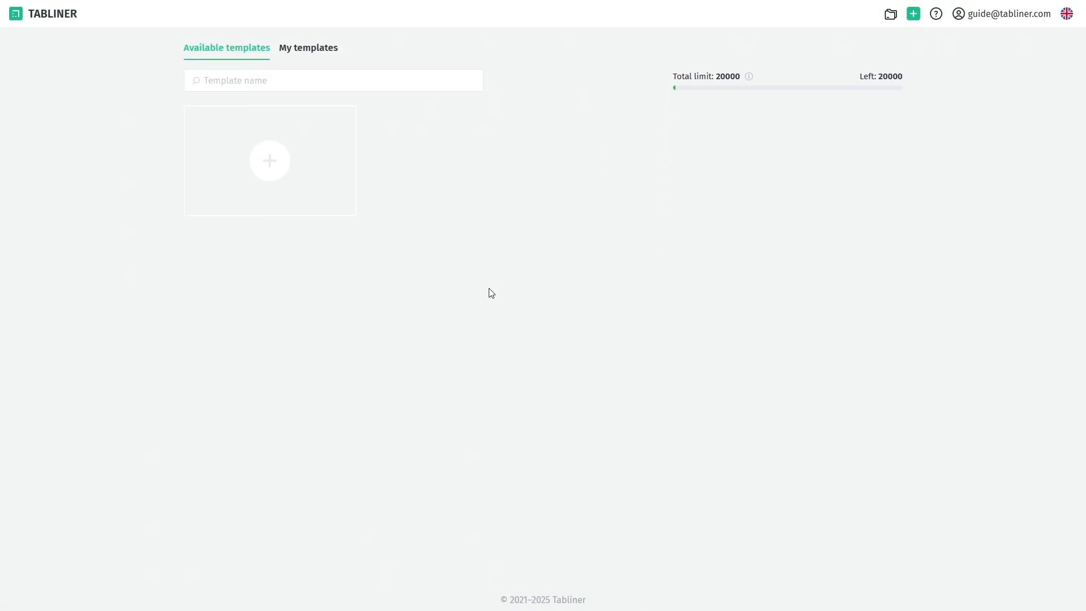
{"action": "left_click", "coordinate": [301, 161]}
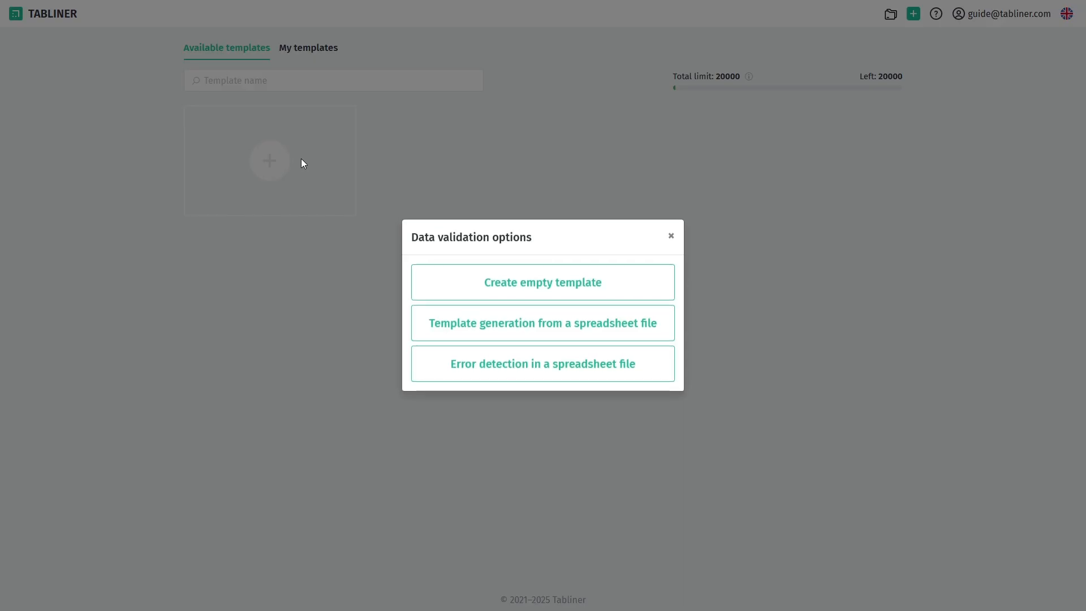
{"action": "left_click", "coordinate": [538, 370]}
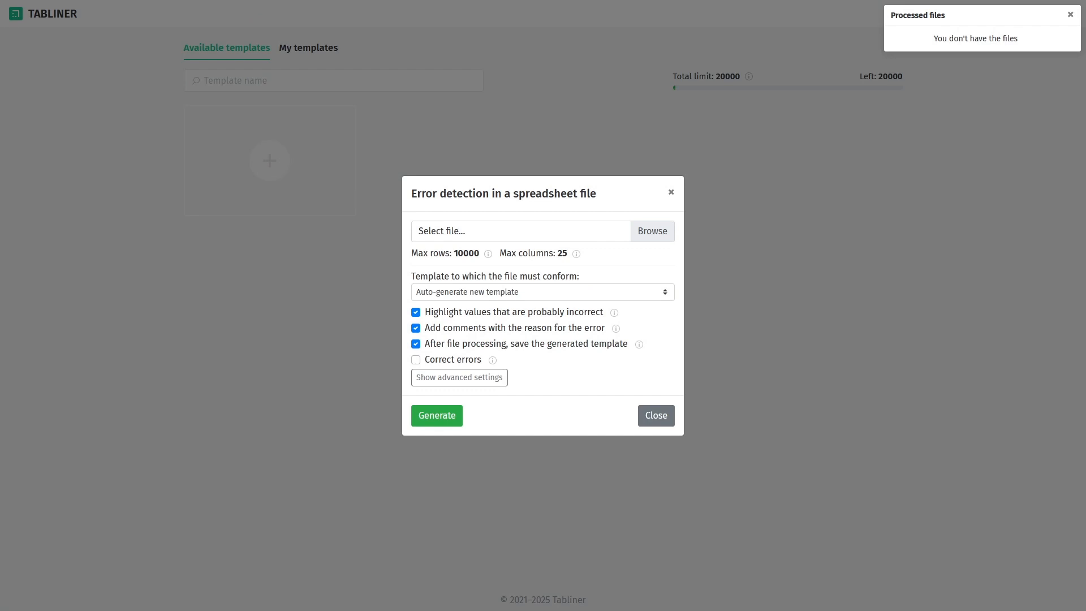
{"action": "double_click", "coordinate": [444, 280]}
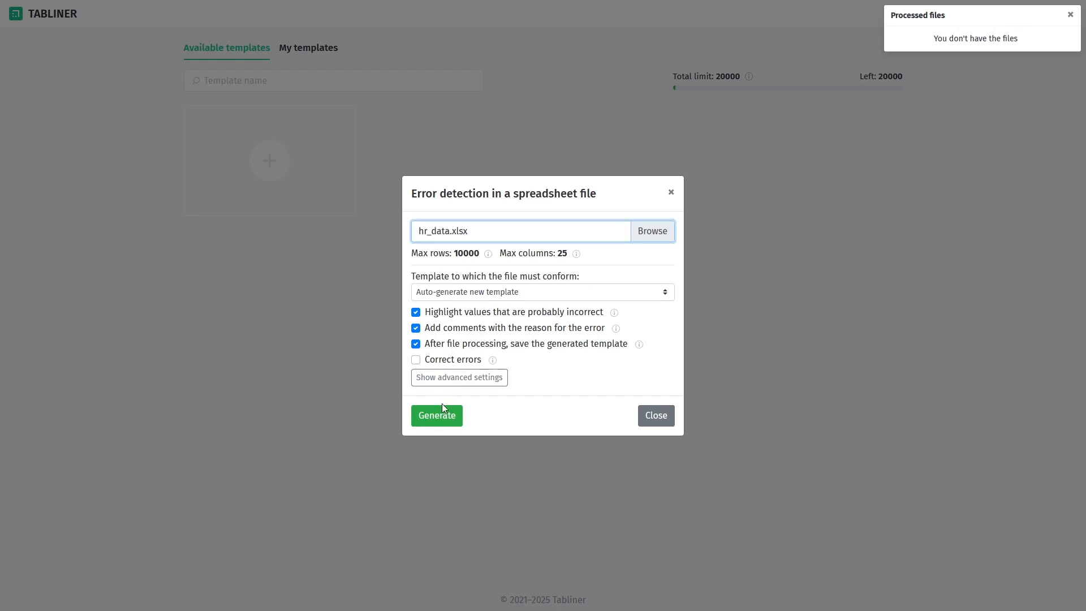
{"action": "left_click", "coordinate": [442, 420]}
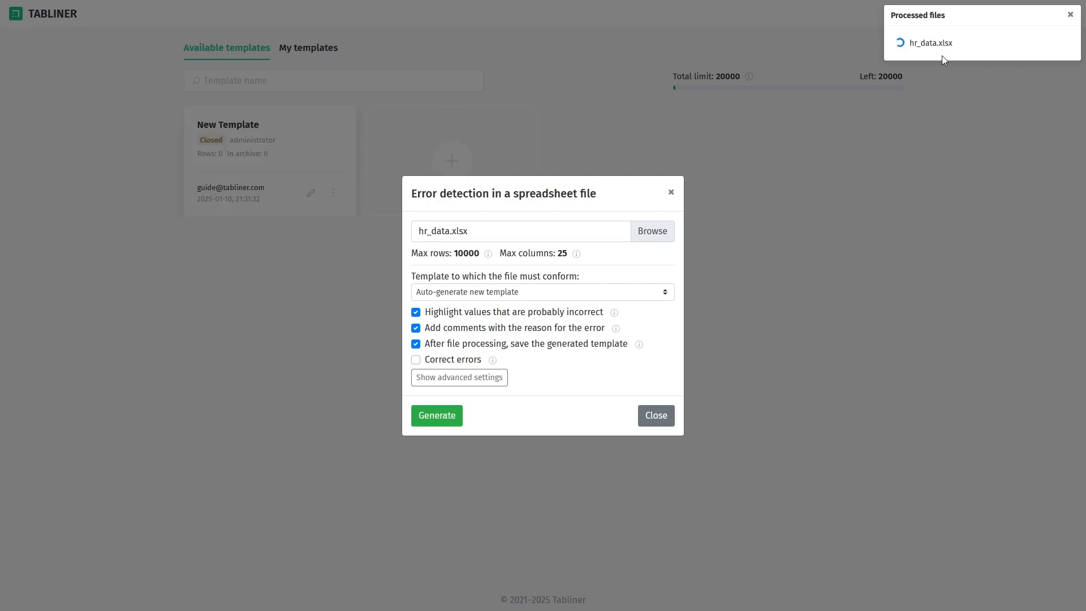
{"action": "mouse_move", "coordinate": [900, 44]}
{"action": "mouse_move", "coordinate": [493, 361]}
{"action": "mouse_move", "coordinate": [644, 351]}
Download the processed hr_data.xlsx and read the comments on flagged cells in general_data_mod.
{"action": "left_click", "coordinate": [1023, 45]}
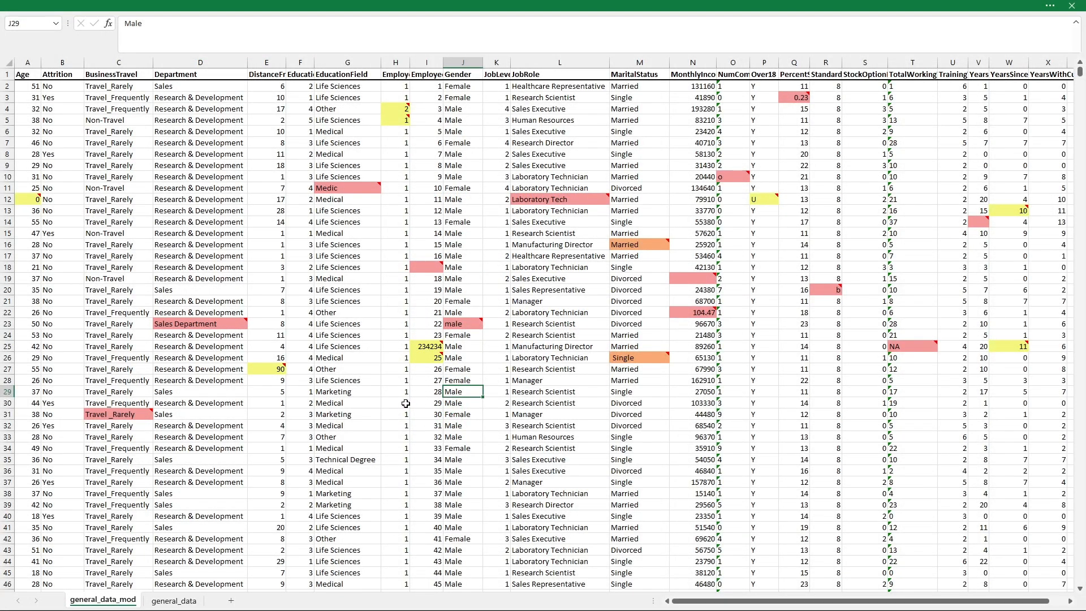
{"action": "mouse_move", "coordinate": [700, 603]}
{"action": "left_mouse_down"}
{"action": "mouse_move", "coordinate": [730, 603]}
{"action": "mouse_move", "coordinate": [686, 603]}
{"action": "left_mouse_up"}
{"action": "mouse_move", "coordinate": [35, 202]}
{"action": "mouse_move", "coordinate": [142, 415]}
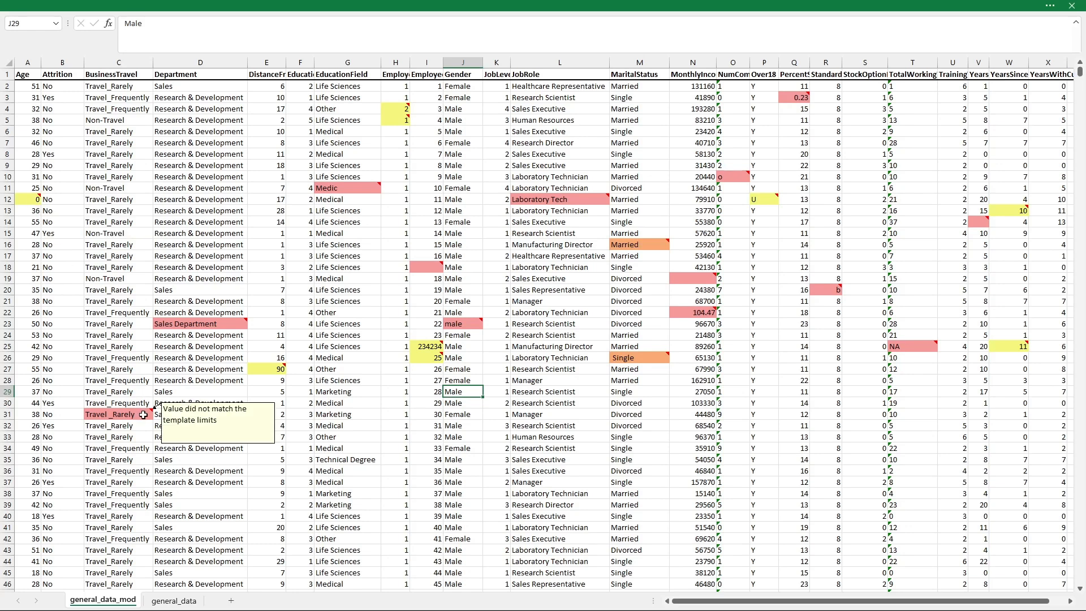
{"action": "mouse_move", "coordinate": [202, 326]}
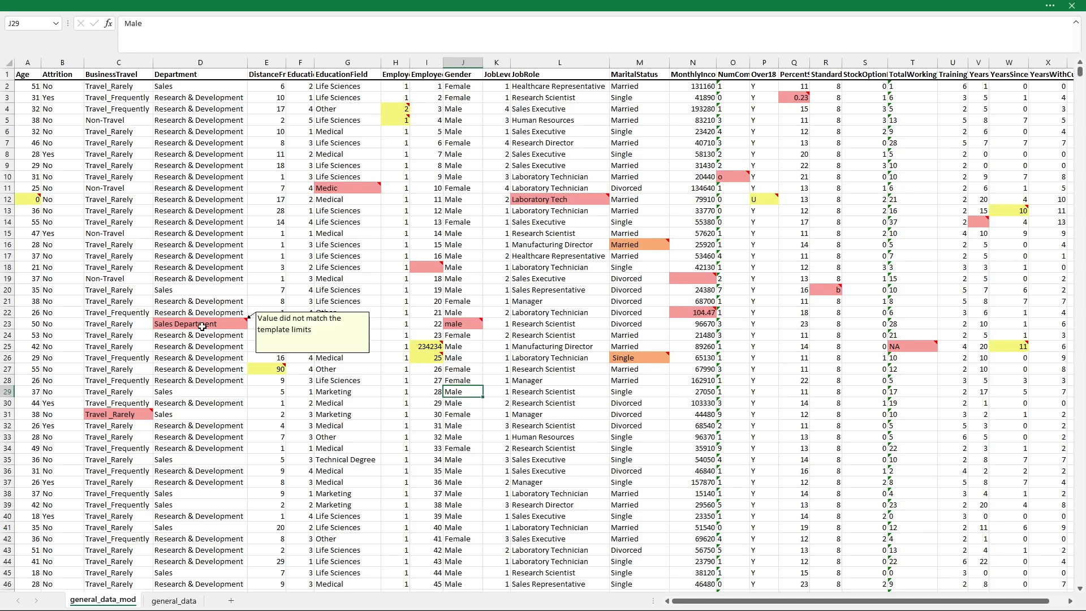
{"action": "mouse_move", "coordinate": [266, 372]}
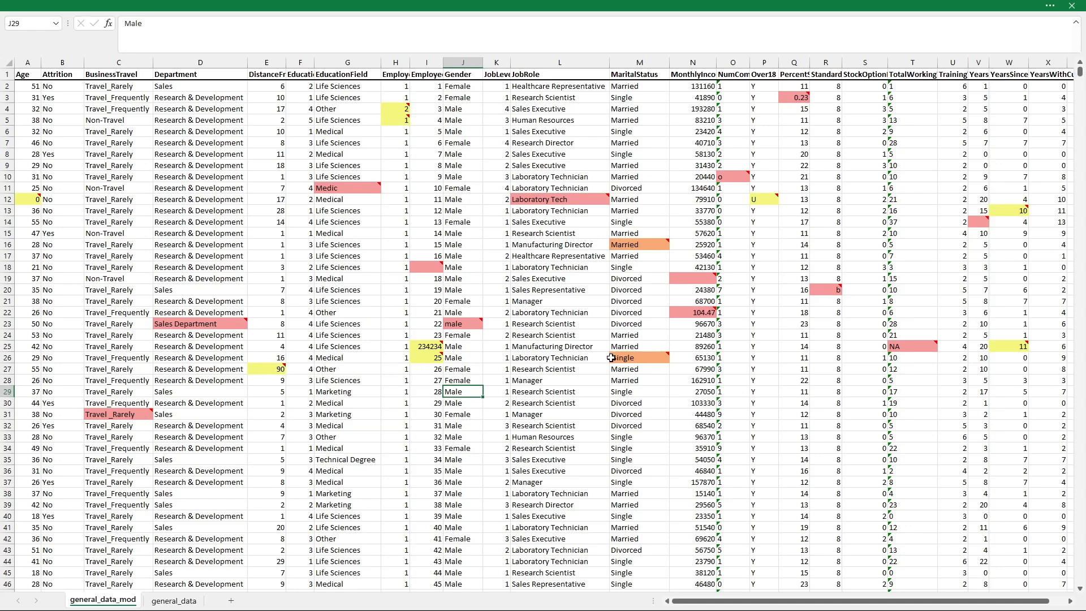
{"action": "mouse_move", "coordinate": [645, 354]}
{"action": "key", "text": "alt+Tab"}
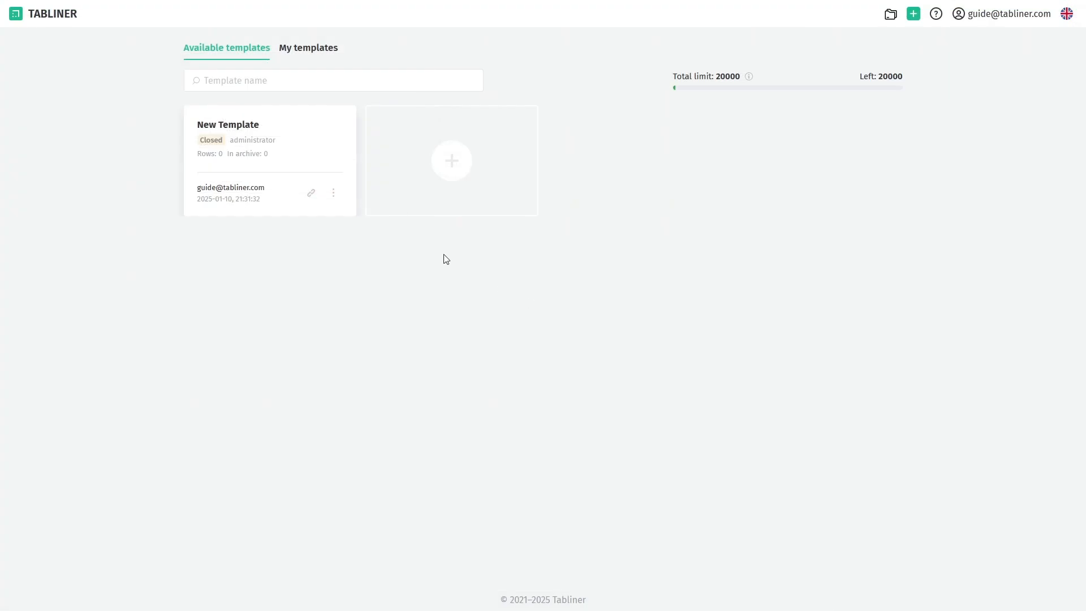
Open New Template's column settings, view the Attrition value limits, and discard any changes.
{"action": "left_click", "coordinate": [243, 126]}
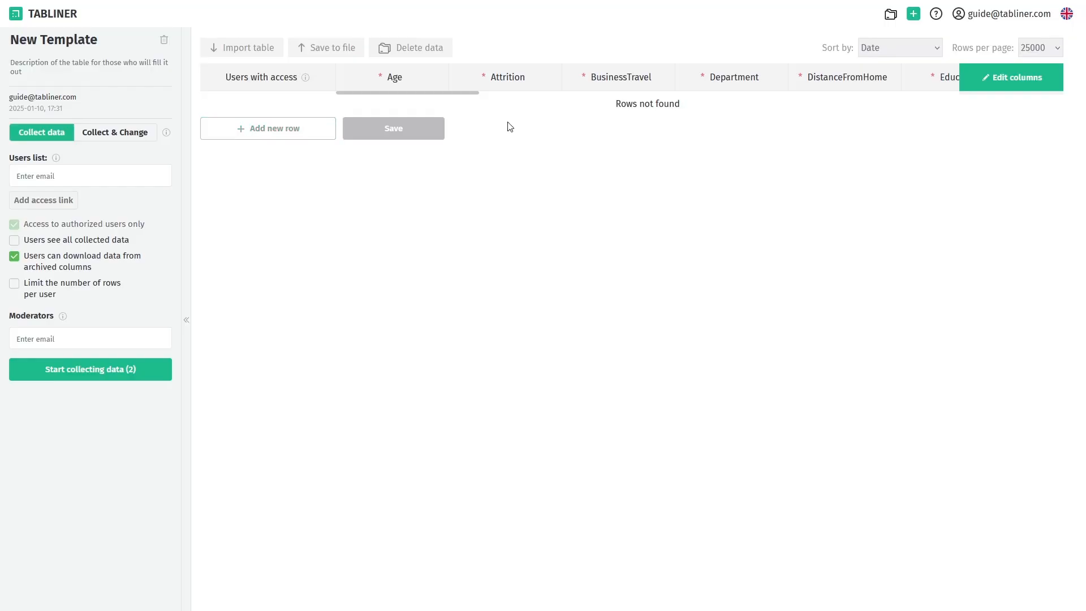
{"action": "left_click_drag", "start_coordinate": [470, 93], "coordinate": [612, 90]}
{"action": "left_click", "coordinate": [997, 78]}
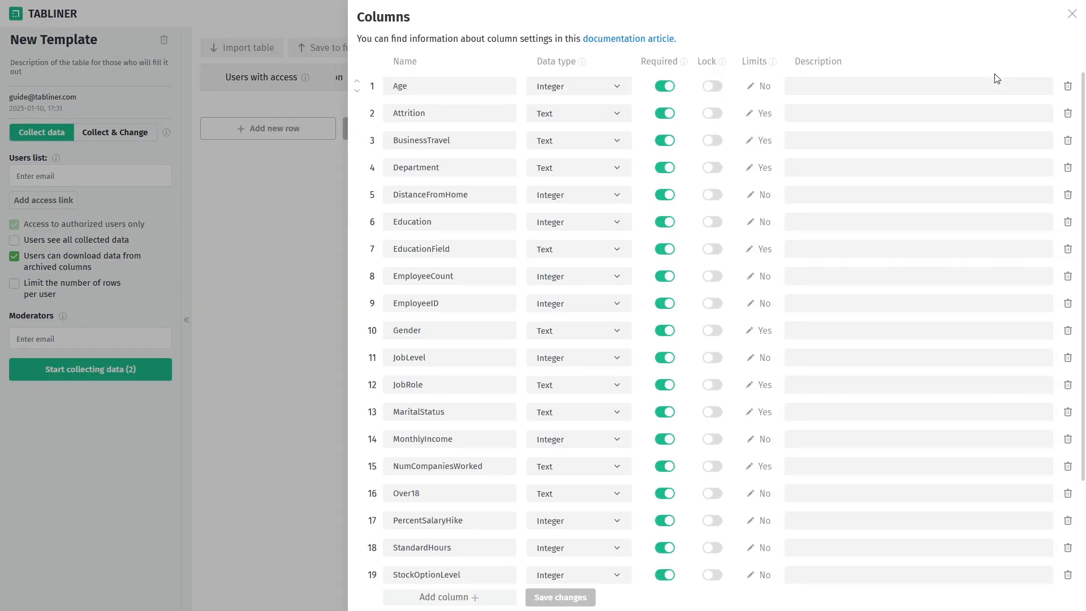
{"action": "mouse_move", "coordinate": [1082, 141]}
{"action": "left_mouse_down"}
{"action": "mouse_move", "coordinate": [1081, 266]}
{"action": "mouse_move", "coordinate": [1083, 129]}
{"action": "left_mouse_up"}
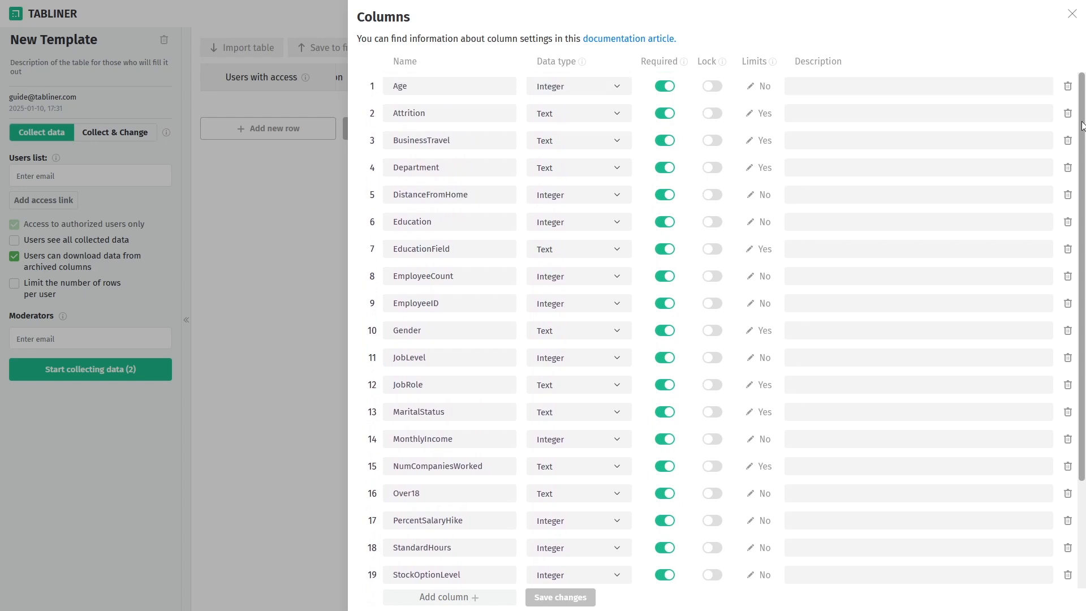
{"action": "left_click", "coordinate": [764, 113]}
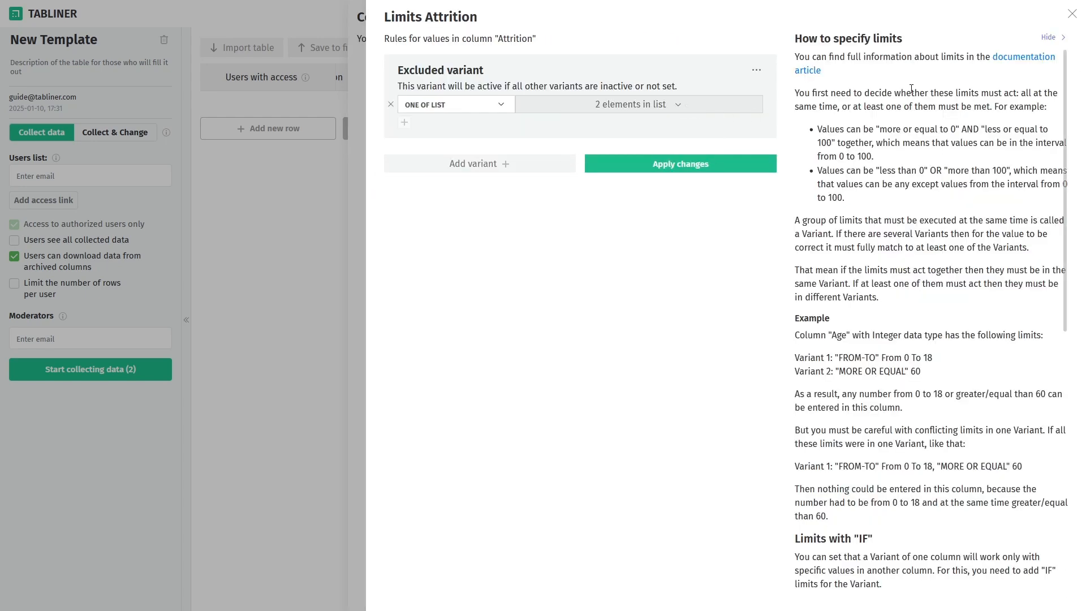
{"action": "left_click", "coordinate": [1073, 18]}
{"action": "left_click", "coordinate": [398, 347]}
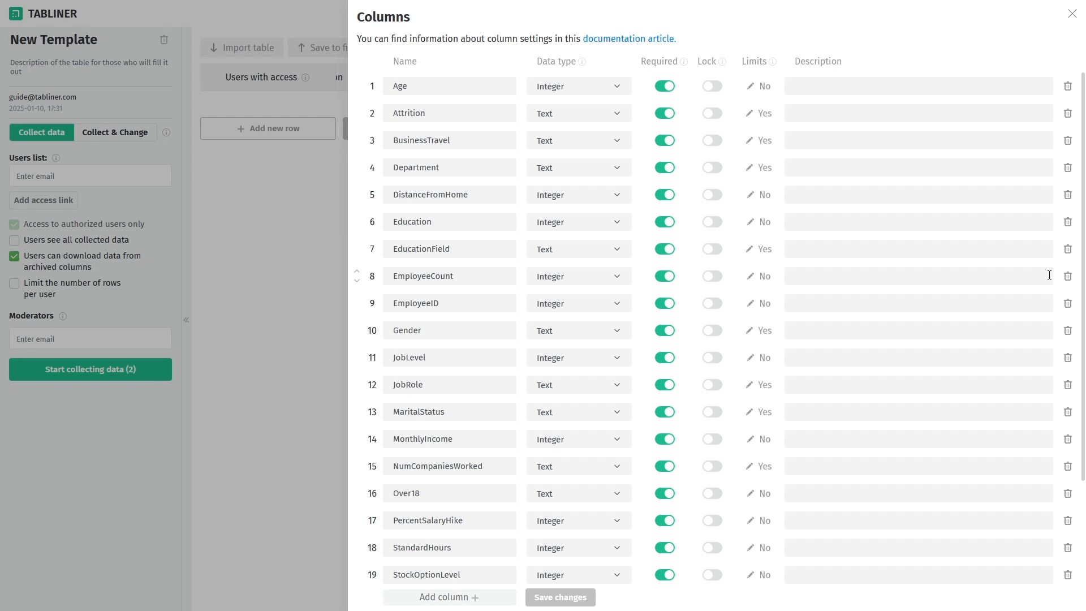
Delete the EmployeeCount column, save the columns, and return to the templates list.
{"action": "left_click", "coordinate": [1068, 276]}
{"action": "left_click", "coordinate": [571, 598]}
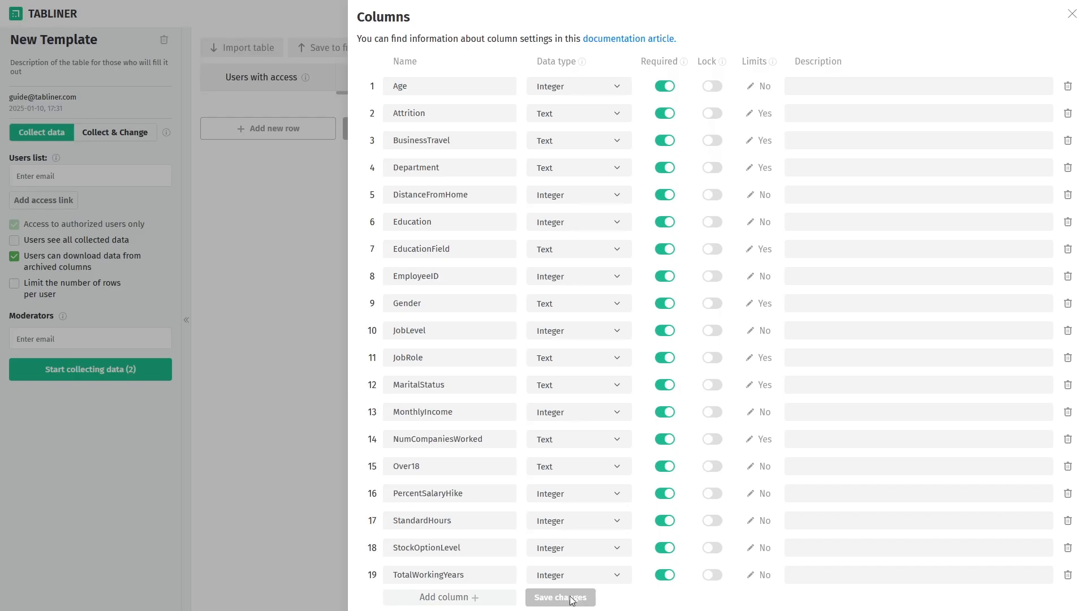
{"action": "left_click", "coordinate": [1072, 14]}
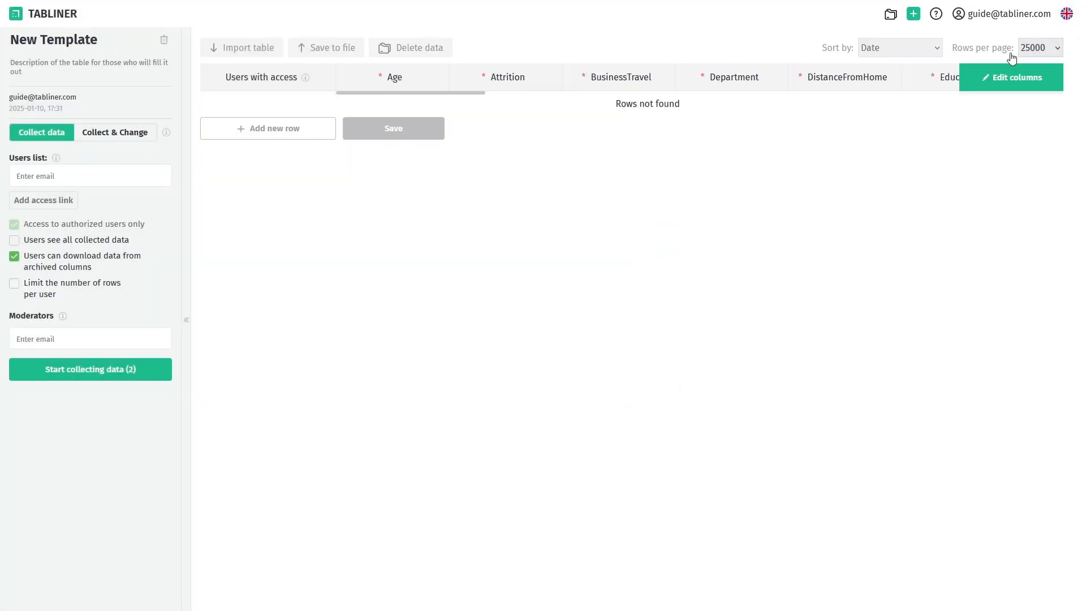
{"action": "left_click", "coordinate": [62, 19]}
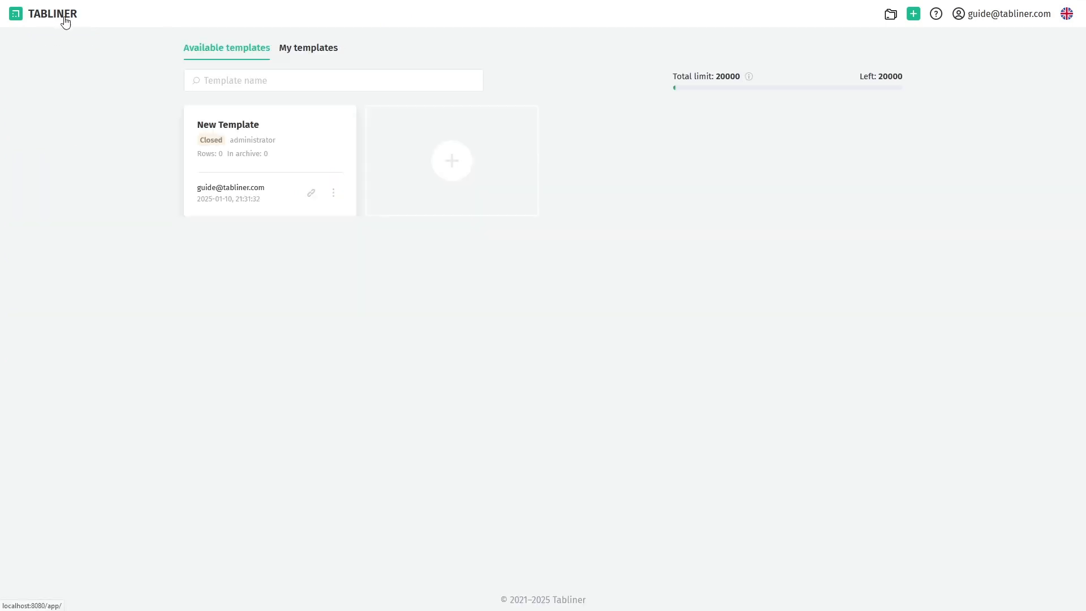
Re-check hr_data.xlsx against New Template, correcting errors, filling blanks and predicting unrecoverable values.
{"action": "left_click", "coordinate": [332, 194]}
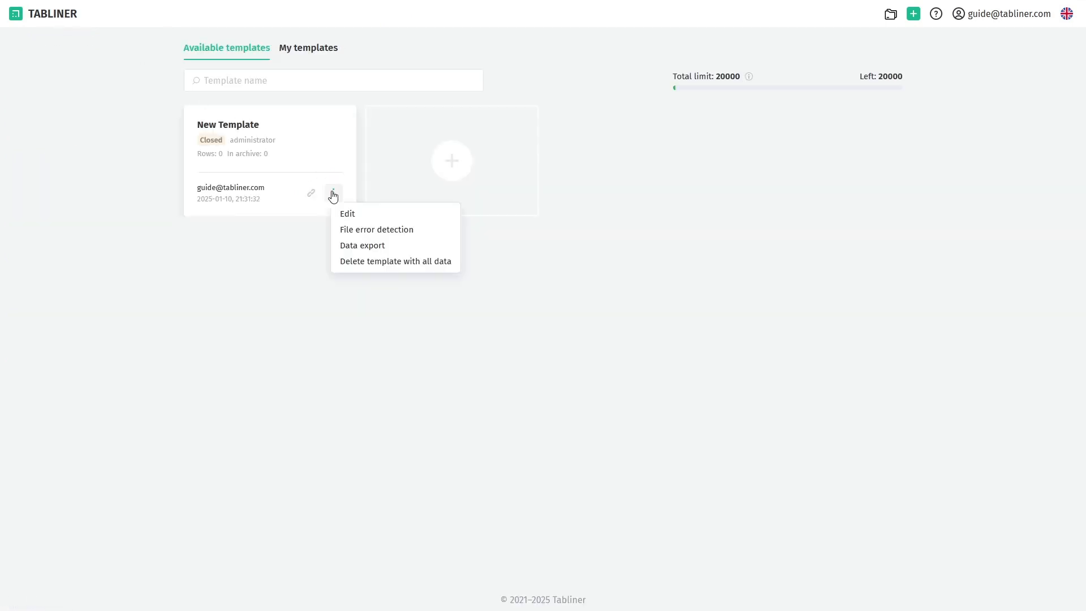
{"action": "left_click", "coordinate": [378, 229]}
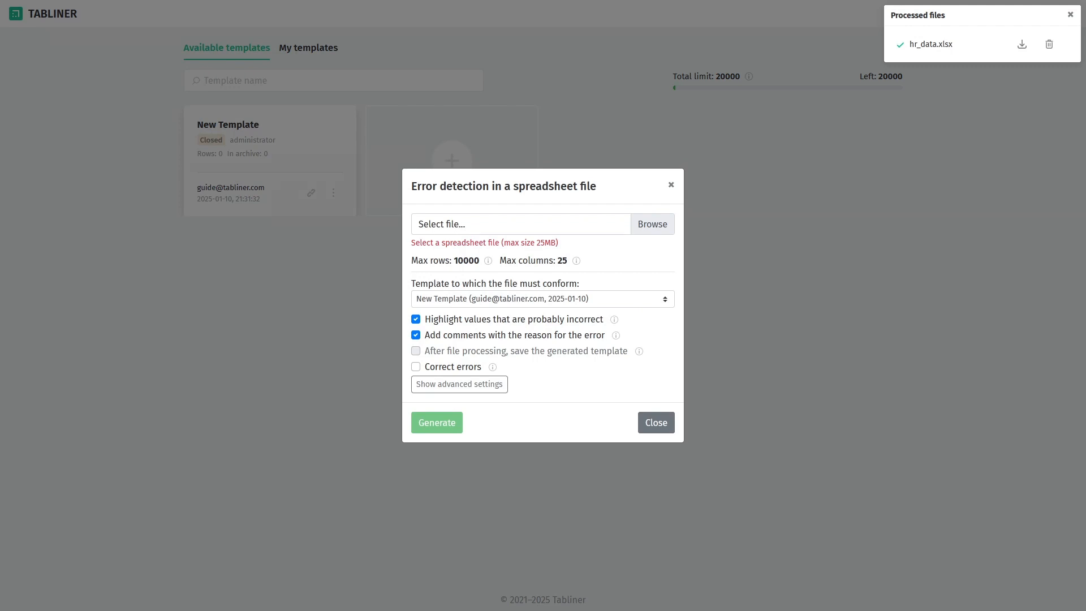
{"action": "left_click", "coordinate": [462, 292]}
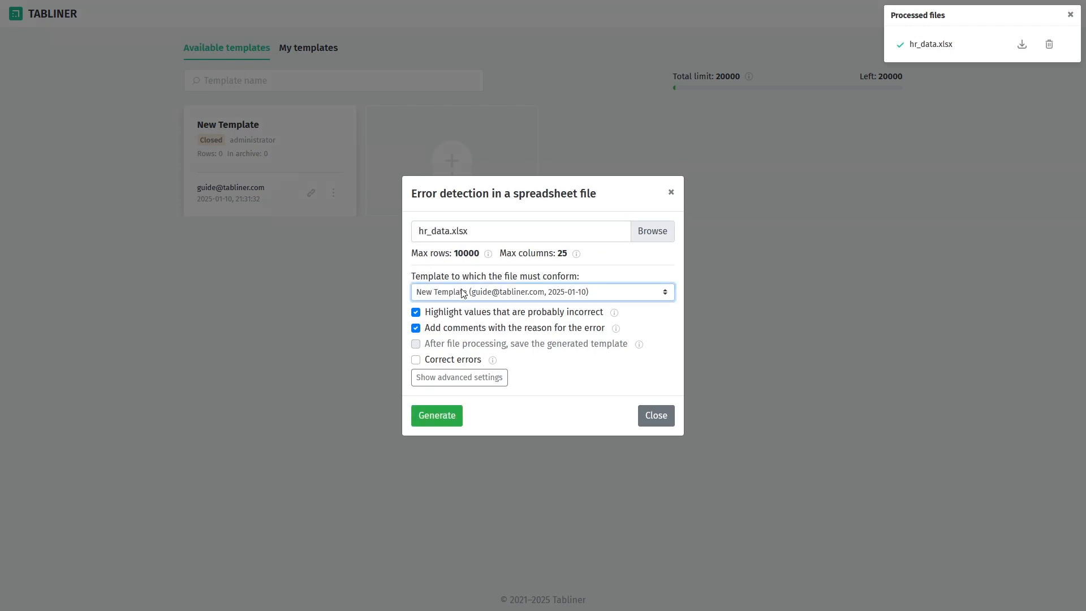
{"action": "left_click", "coordinate": [444, 378]}
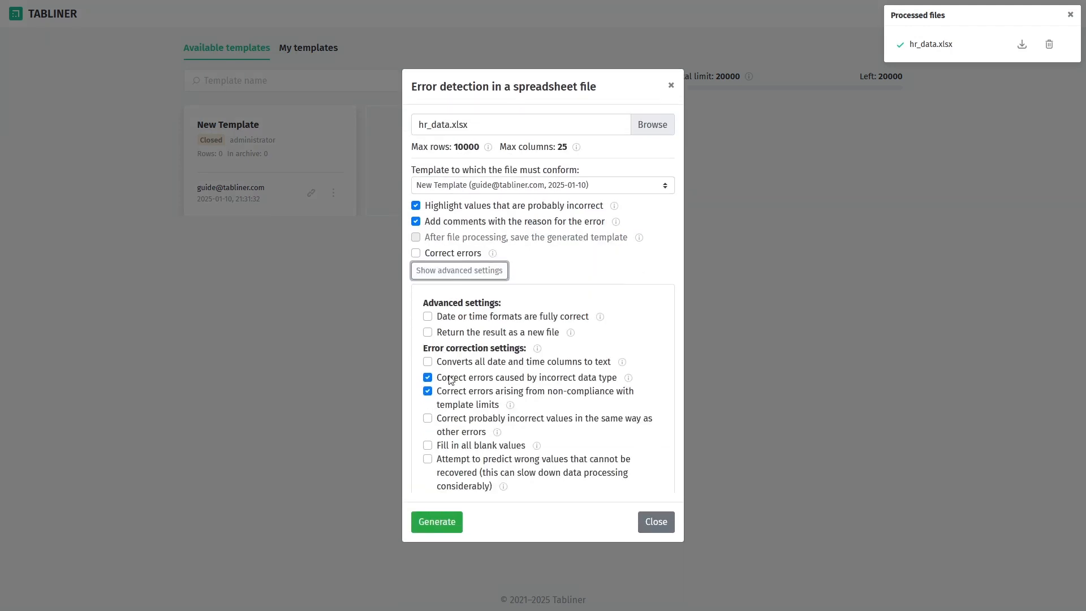
{"action": "left_click", "coordinate": [418, 252]}
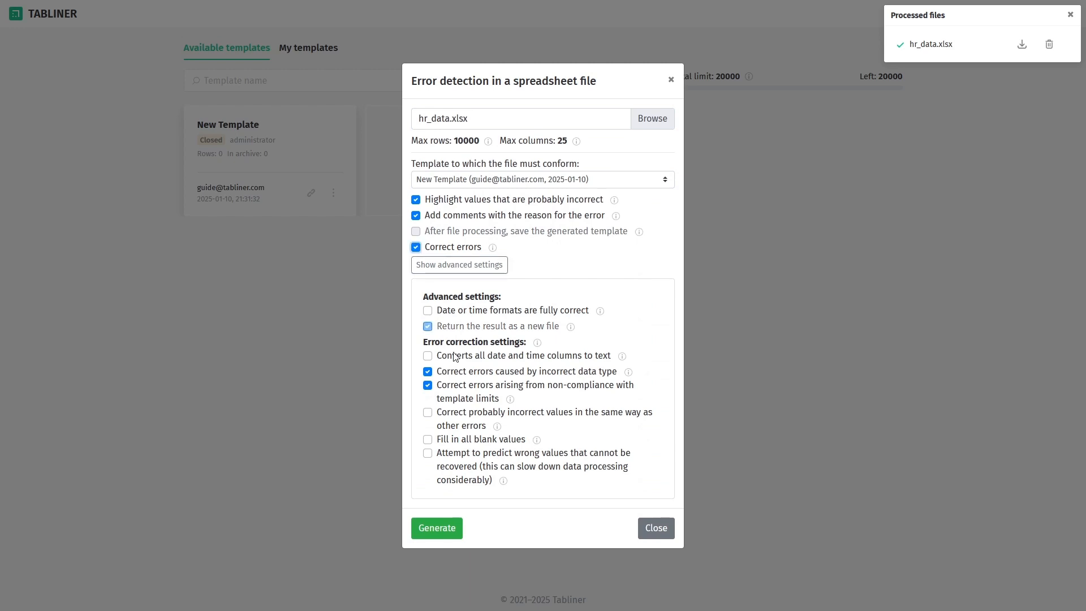
{"action": "left_click", "coordinate": [428, 412]}
{"action": "left_click", "coordinate": [428, 439]}
{"action": "left_click", "coordinate": [428, 454]}
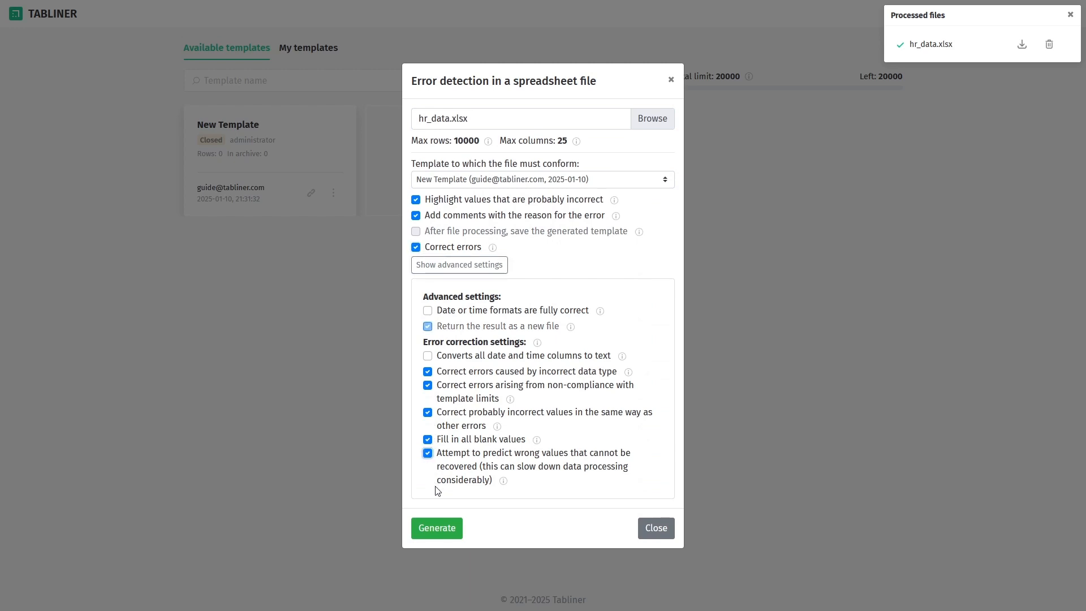
{"action": "left_click", "coordinate": [436, 529]}
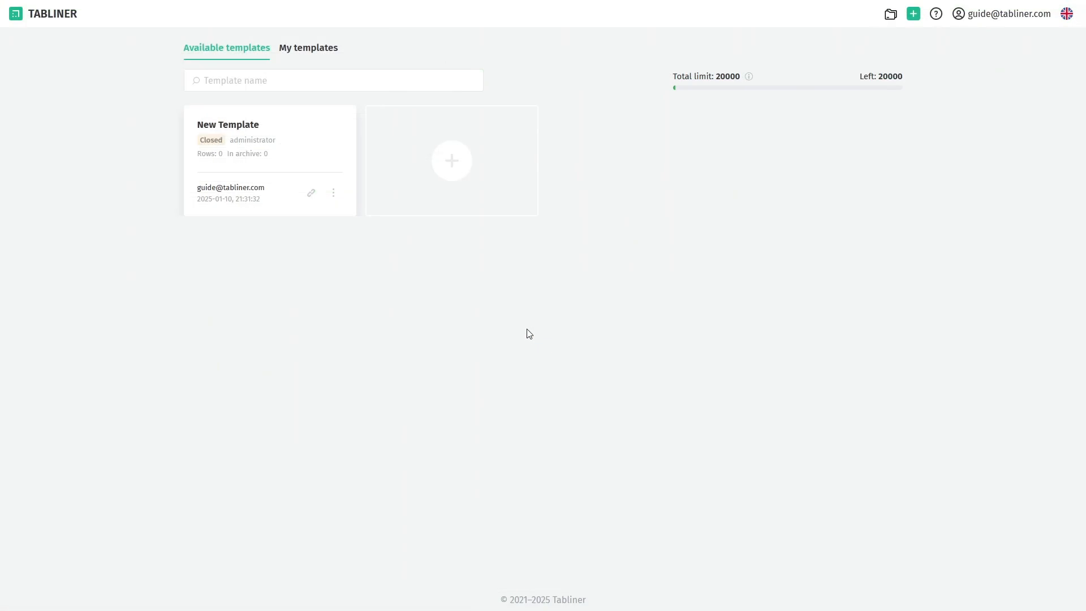
Create an access link for New Template and add a user by e-mail address.
{"action": "left_click", "coordinate": [254, 127]}
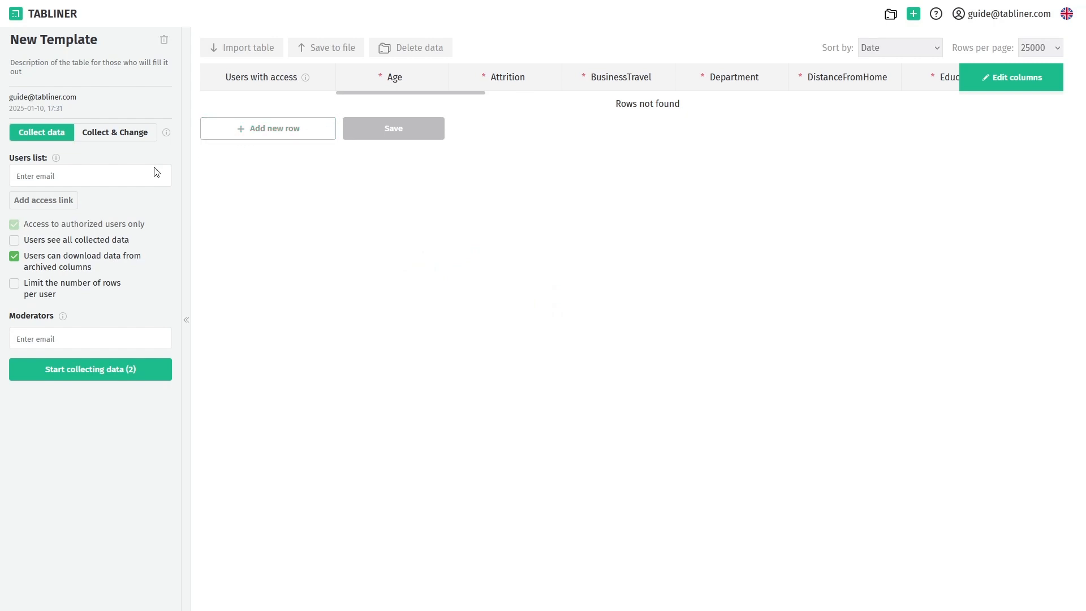
{"action": "left_click", "coordinate": [66, 201]}
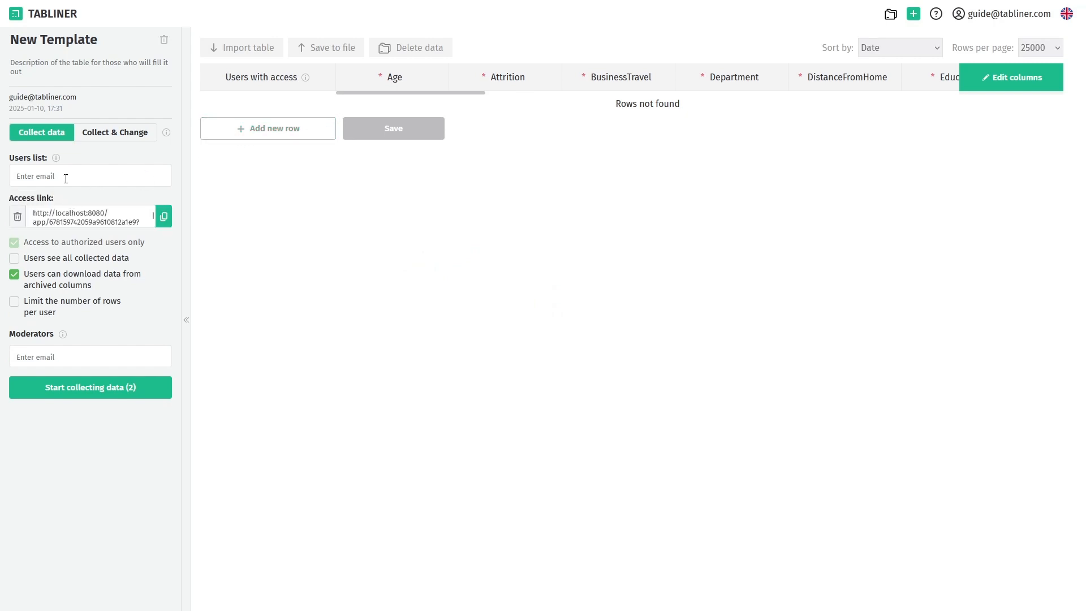
{"action": "left_click", "coordinate": [66, 178]}
{"action": "key", "text": "Return"}
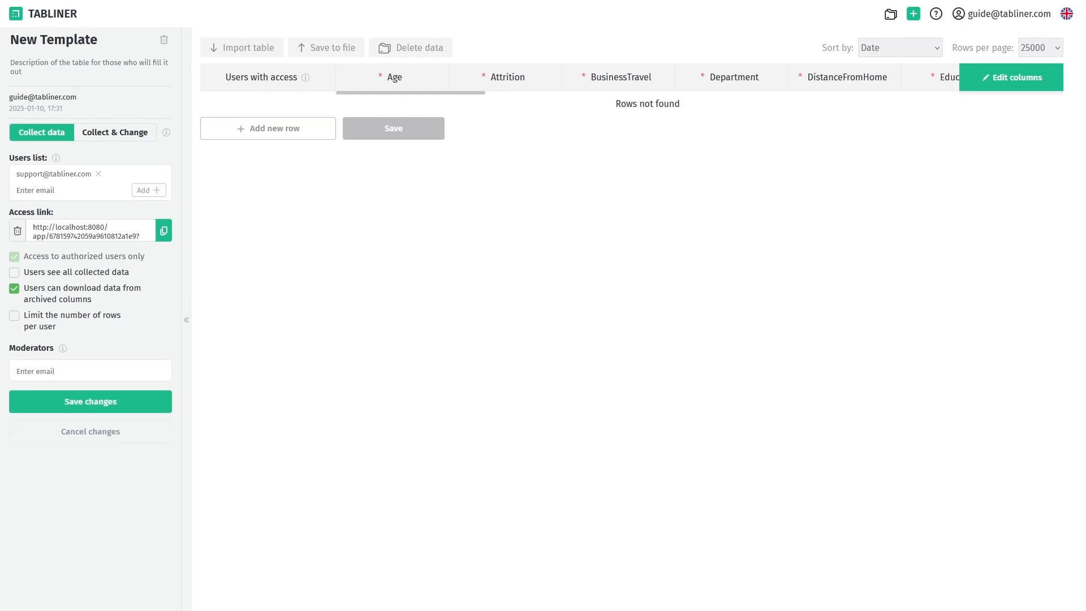
{"action": "left_click", "coordinate": [94, 403]}
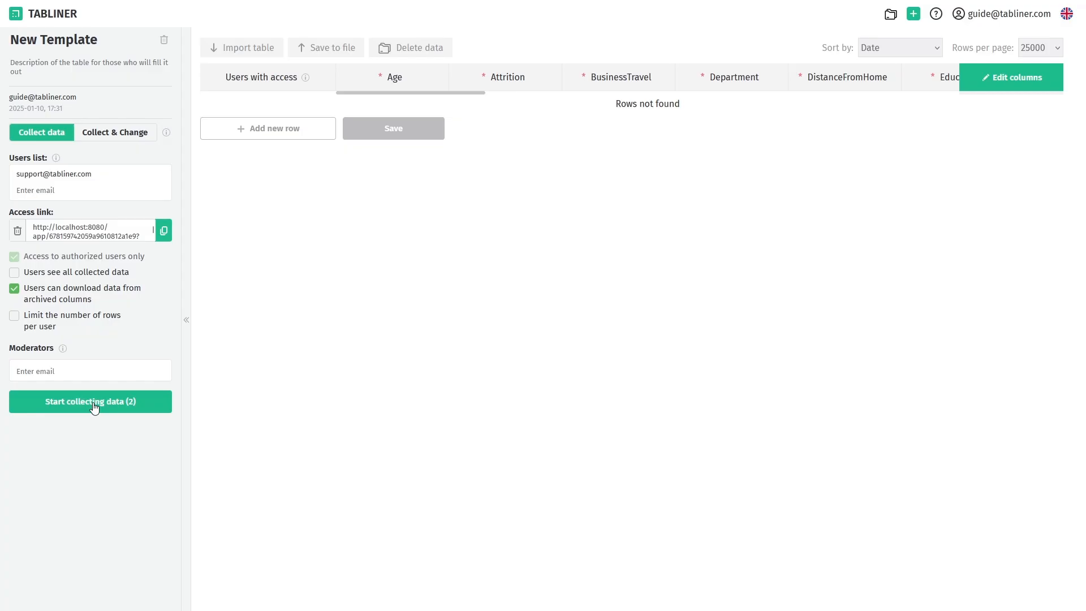
Add a row with Age 26, Attrition No, BusinessTravel Travel_Rarely, Department Sales.
{"action": "left_click", "coordinate": [278, 134]}
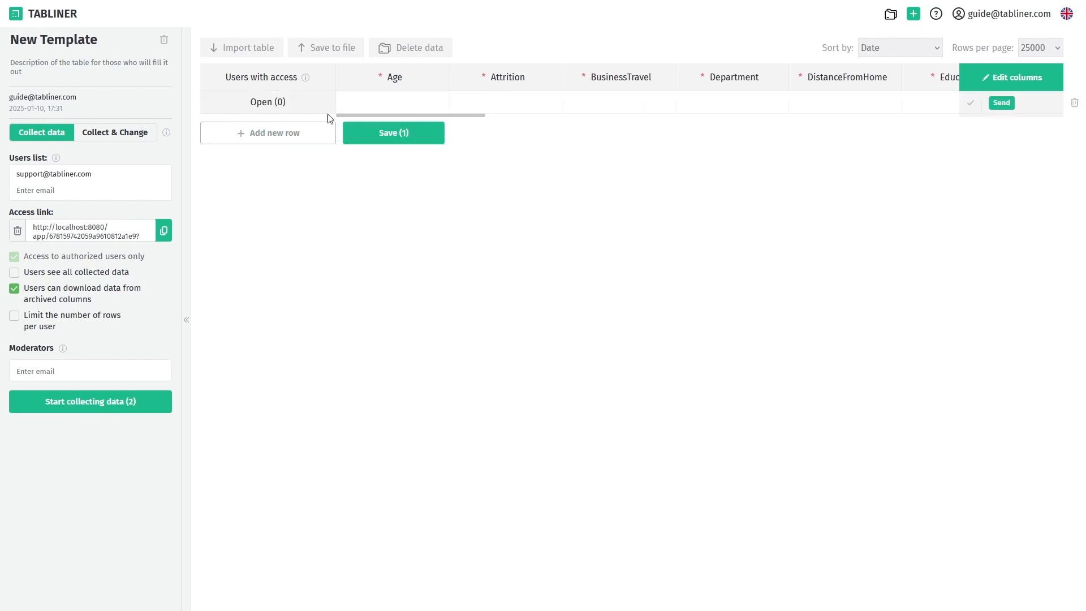
{"action": "left_click", "coordinate": [372, 101]}
{"action": "type", "text": "26"}
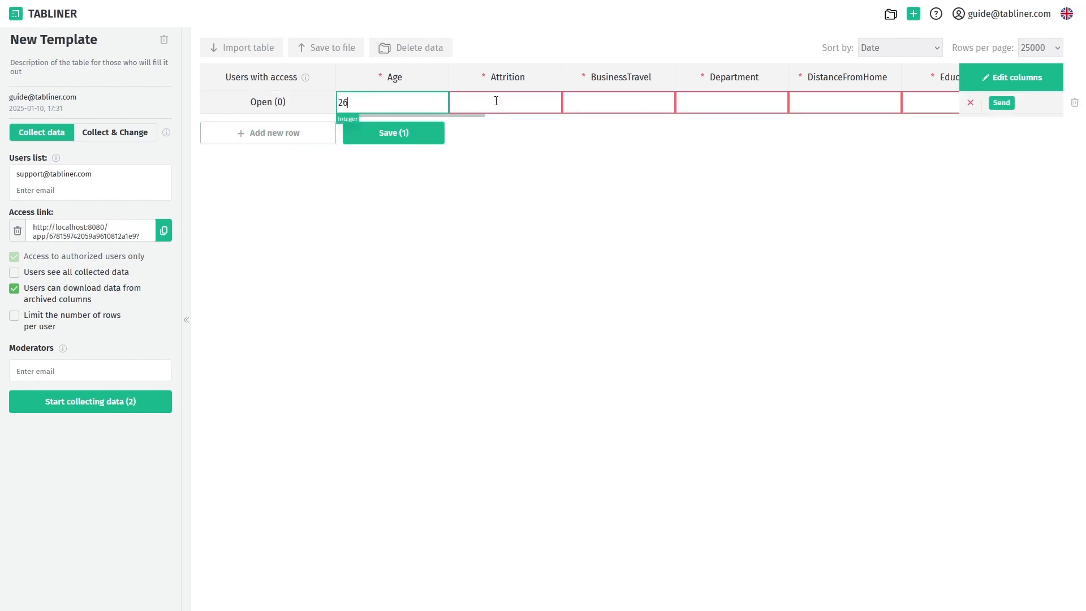
{"action": "left_click", "coordinate": [496, 101]}
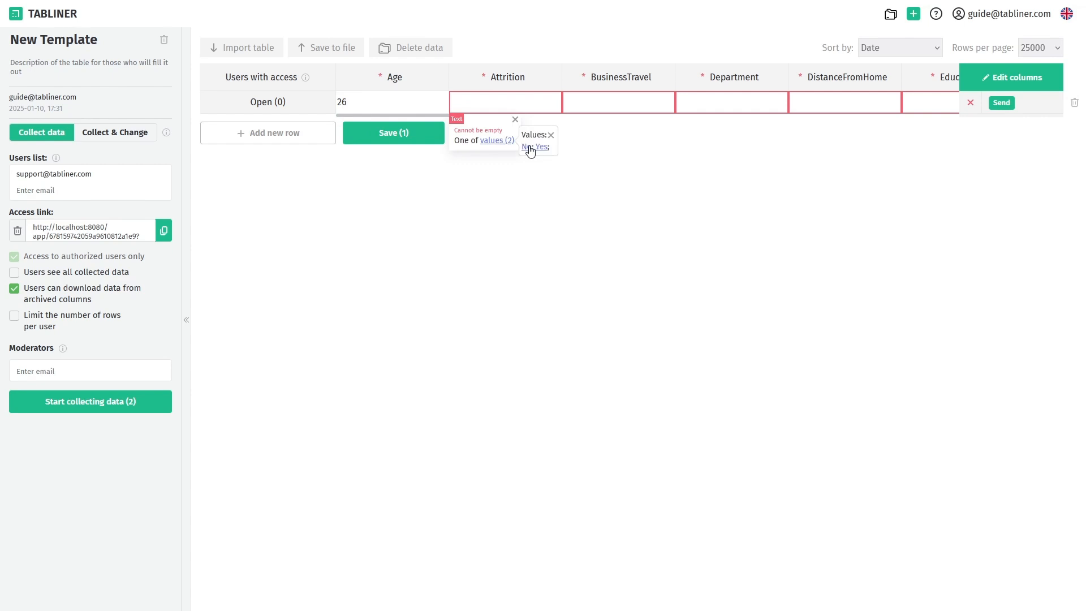
{"action": "type", "text": "No"}
{"action": "left_click", "coordinate": [598, 104]}
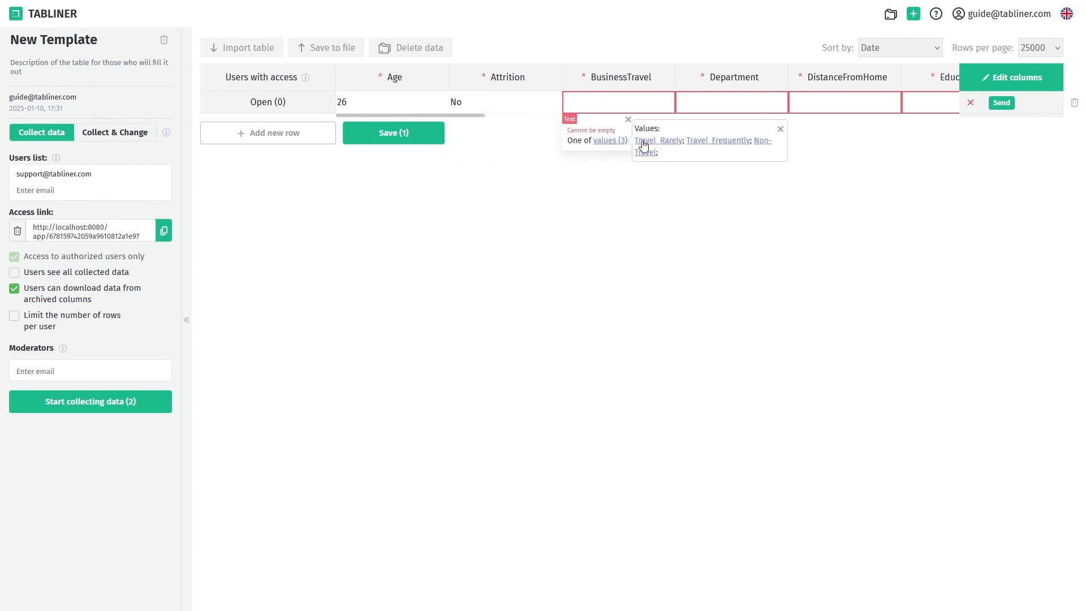
{"action": "left_click", "coordinate": [642, 143]}
{"action": "left_click", "coordinate": [701, 103]}
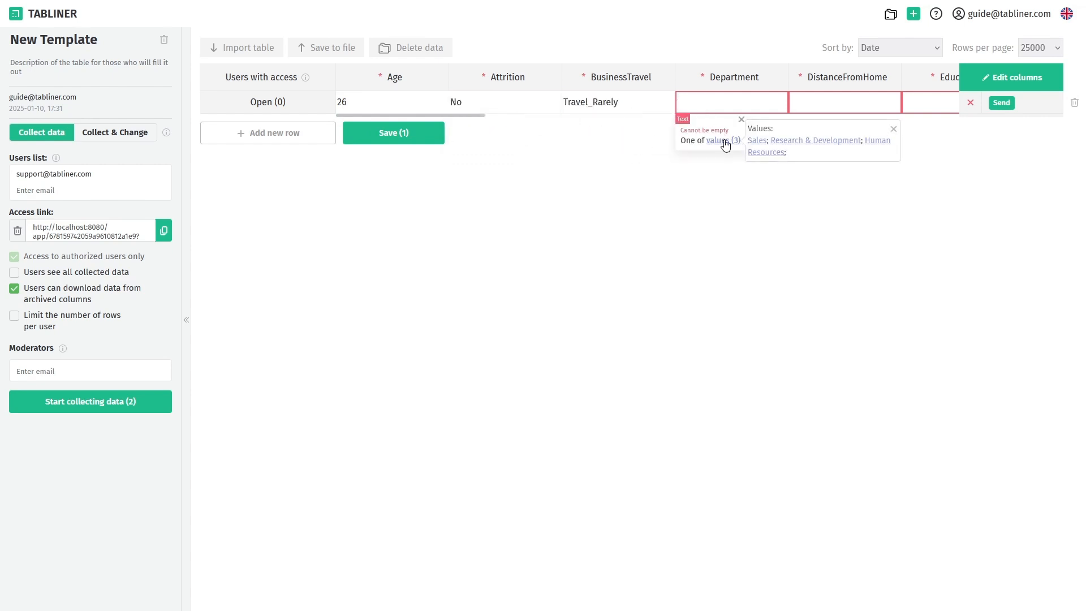
{"action": "left_click", "coordinate": [756, 142]}
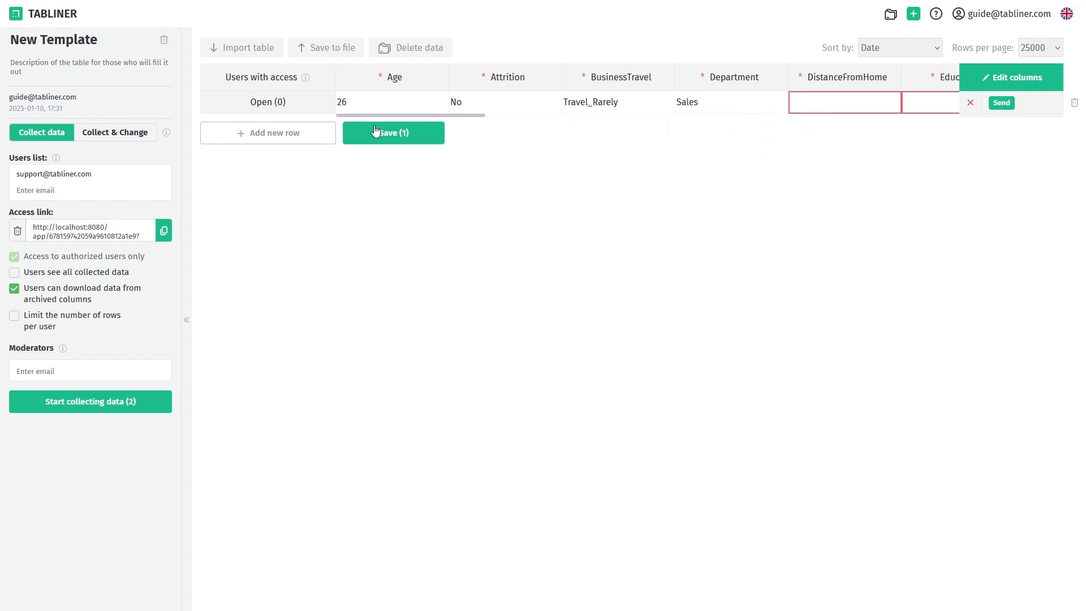
{"action": "left_click", "coordinate": [333, 50]}
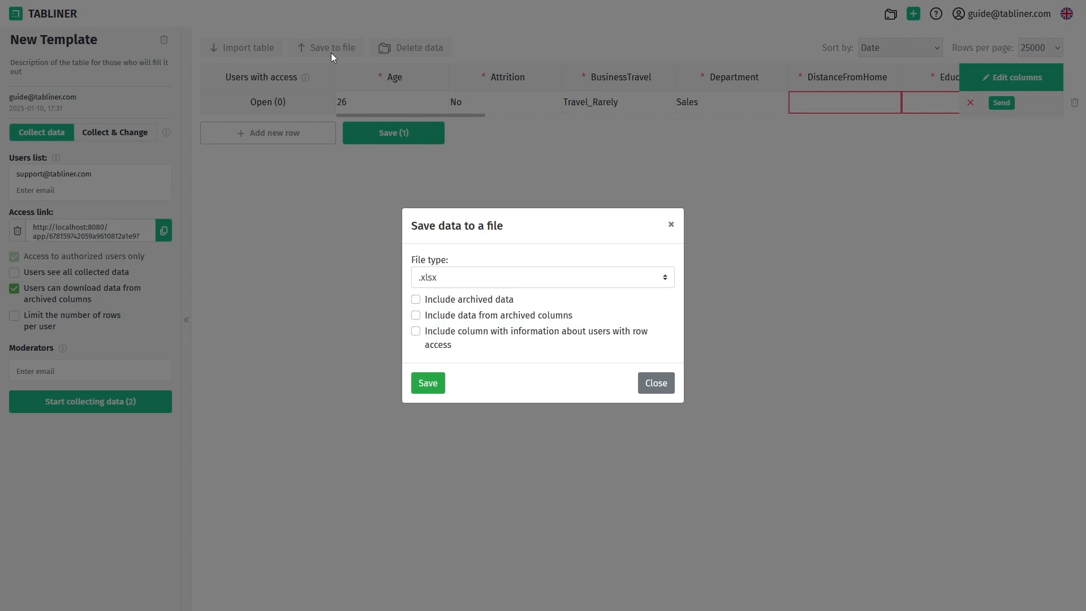
Dismiss the save-to-file options and open Documentation from the account menu.
{"action": "left_click", "coordinate": [674, 224]}
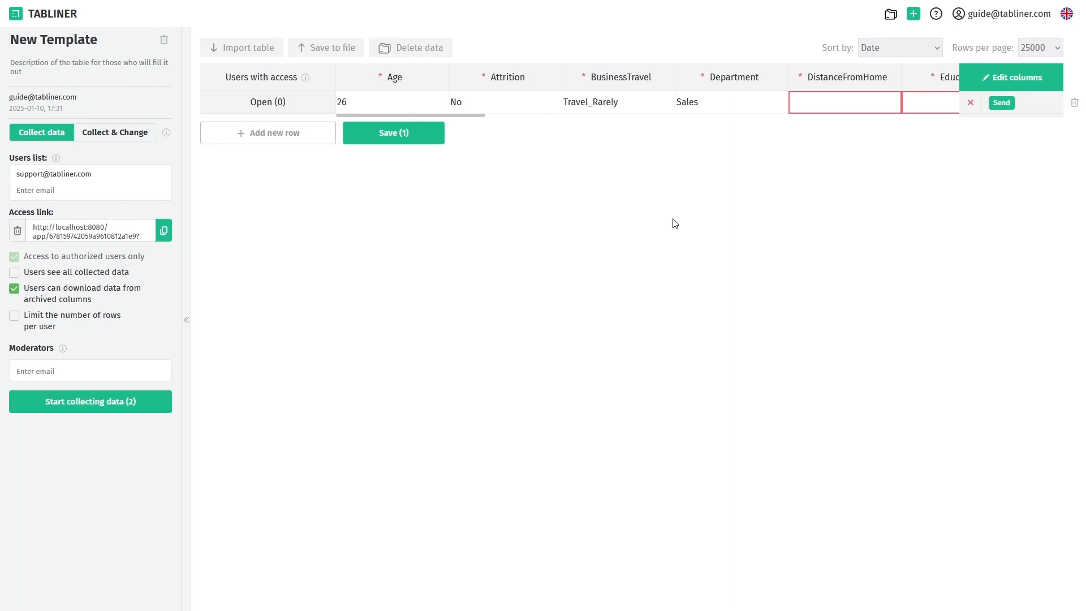
{"action": "left_click", "coordinate": [974, 25]}
{"action": "left_click", "coordinate": [985, 85]}
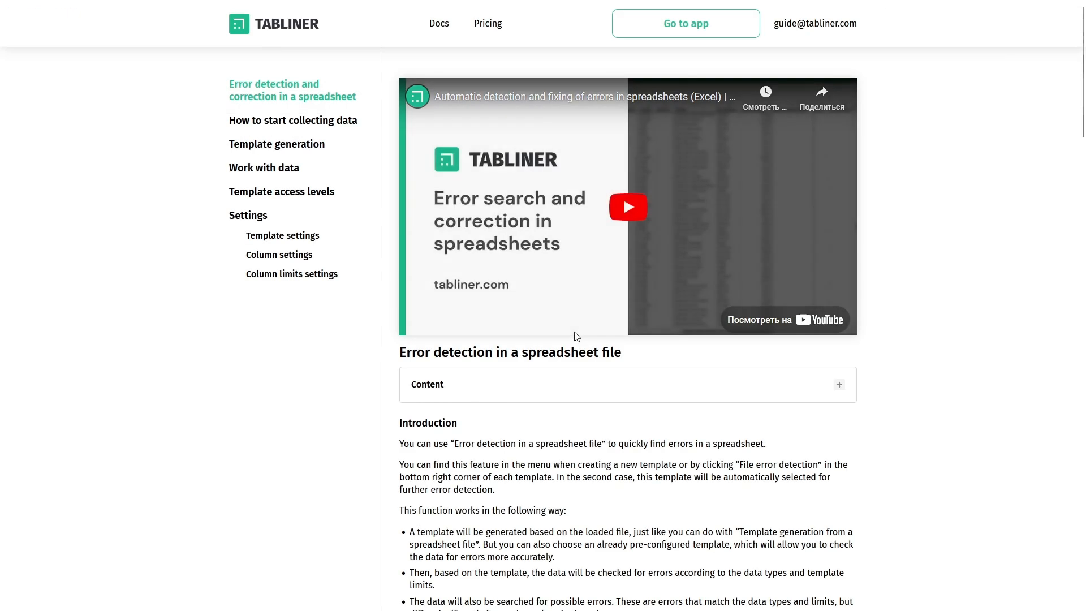